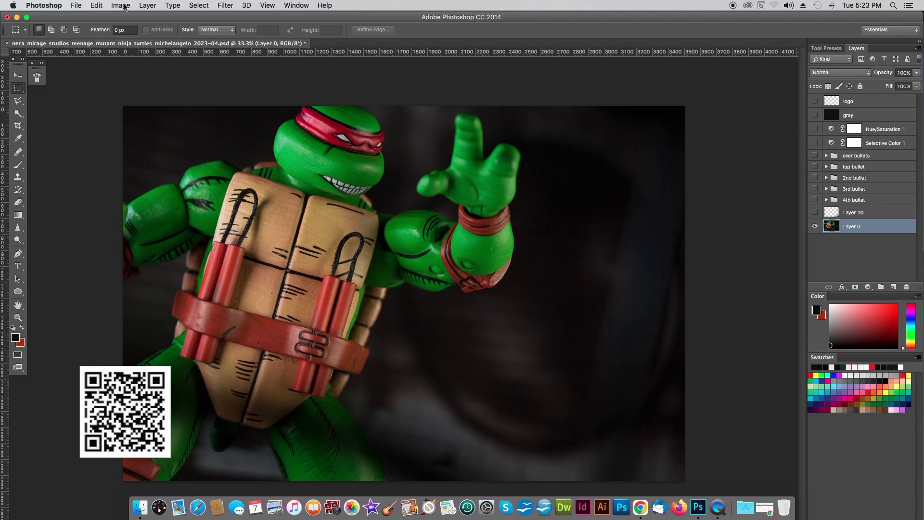
Step: Try converting the image to Grayscale mode, discarding adjustment layers and rasterizing smart objects, and undo the conversion
{"action": "left_click", "coordinate": [124, 6]}
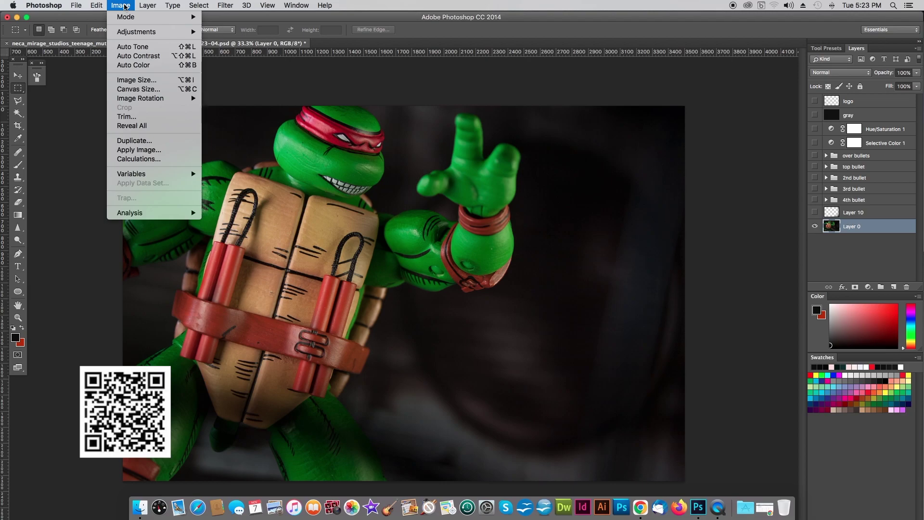
{"action": "mouse_move", "coordinate": [129, 17]}
{"action": "left_click", "coordinate": [227, 30]}
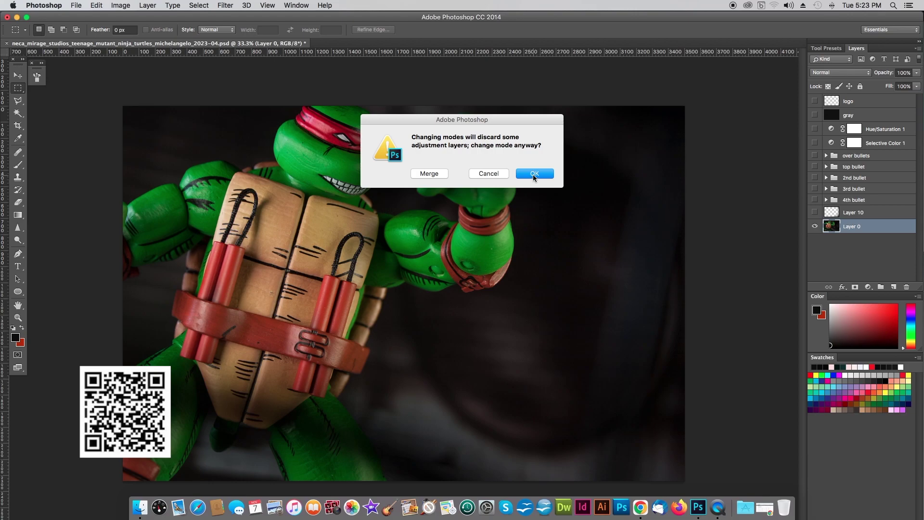
{"action": "left_click", "coordinate": [533, 175]}
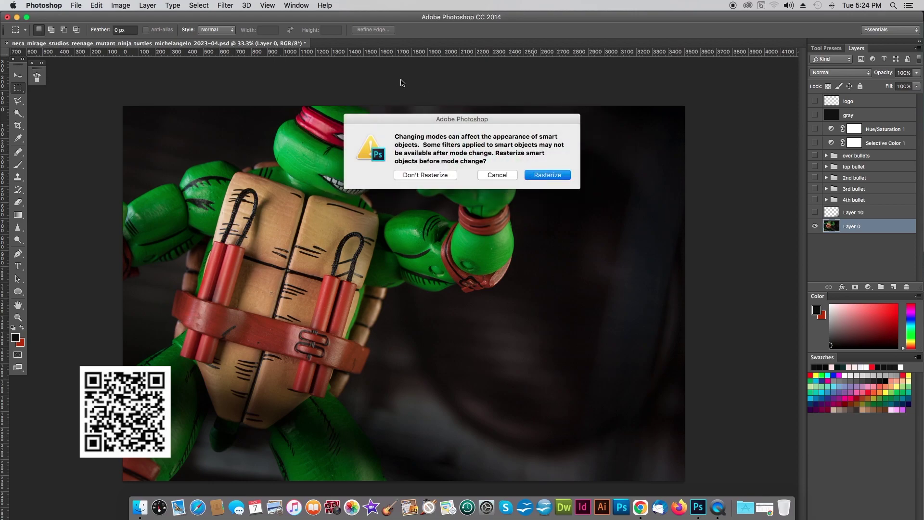
{"action": "key", "text": "Return"}
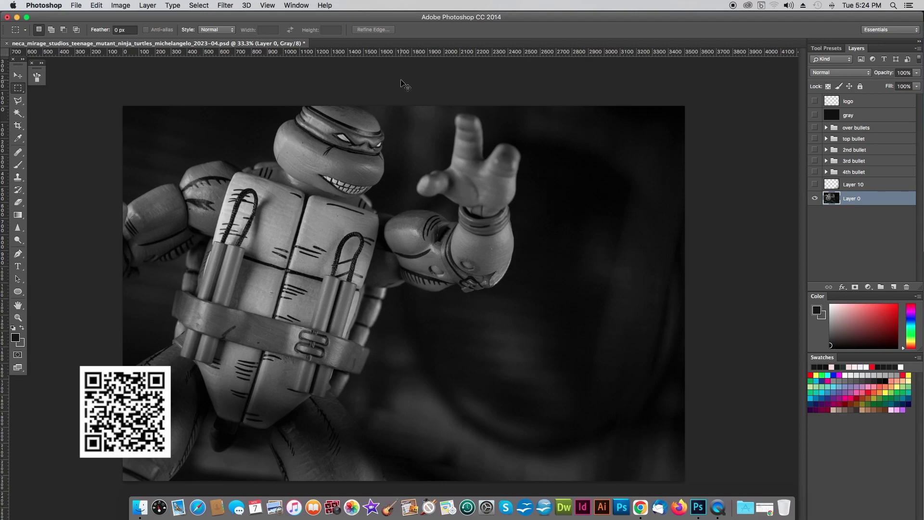
{"action": "key", "text": "super+z"}
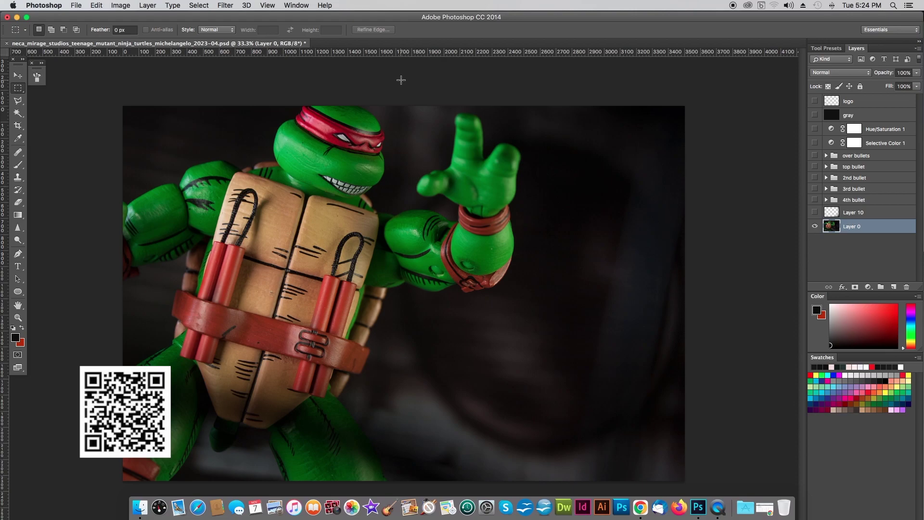
Step: Start a Calculations operation on the image and set the Source 2 layer to Merged
{"action": "key", "text": "super+equal"}
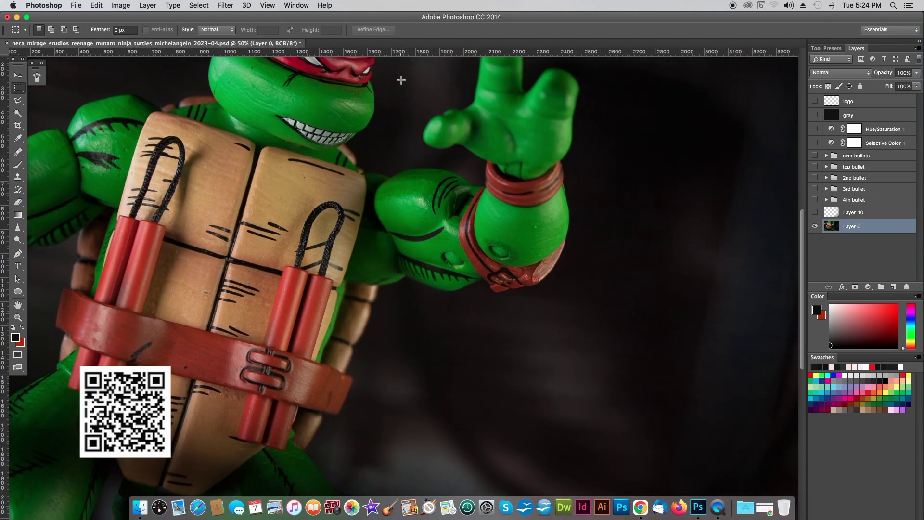
{"action": "scroll", "coordinate": [623, 231], "scroll_direction": "up", "scroll_amount": 3}
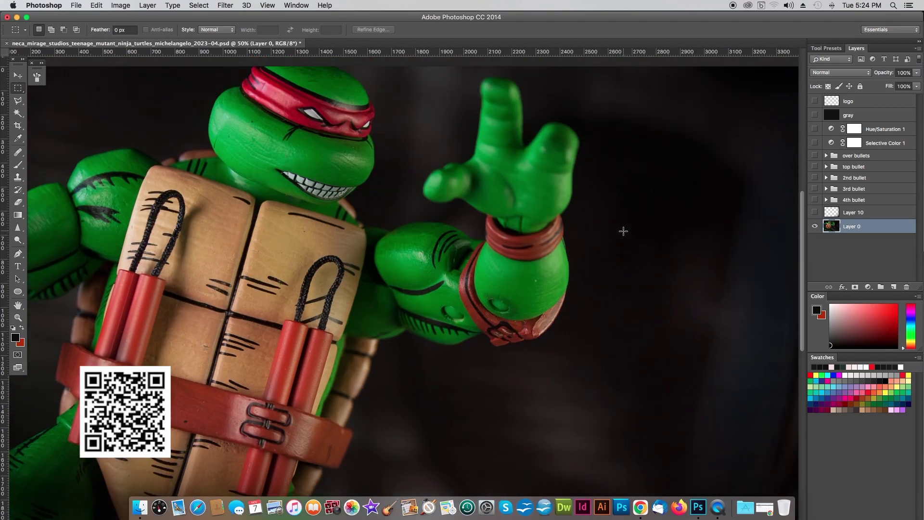
{"action": "scroll", "coordinate": [623, 231], "scroll_direction": "down", "scroll_amount": 2}
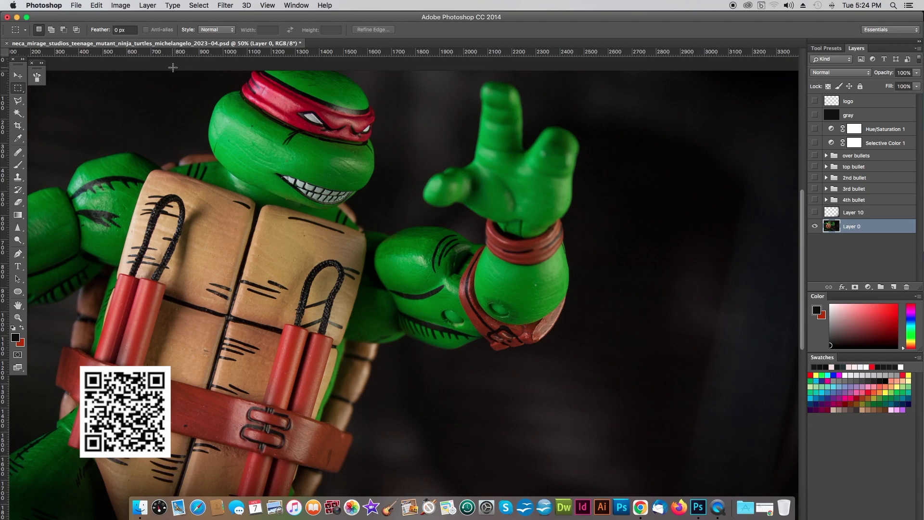
{"action": "left_click", "coordinate": [121, 6]}
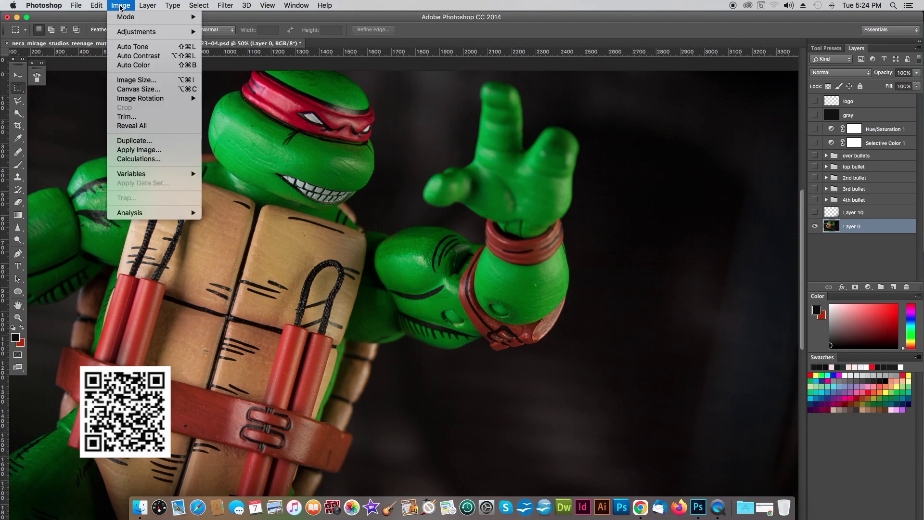
{"action": "left_click", "coordinate": [160, 162]}
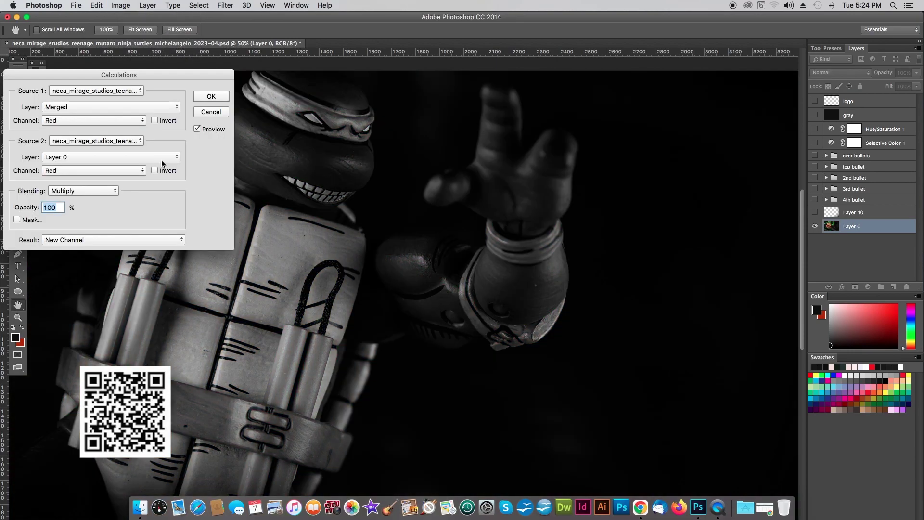
{"action": "left_click_drag", "start_coordinate": [160, 74], "coordinate": [620, 181]}
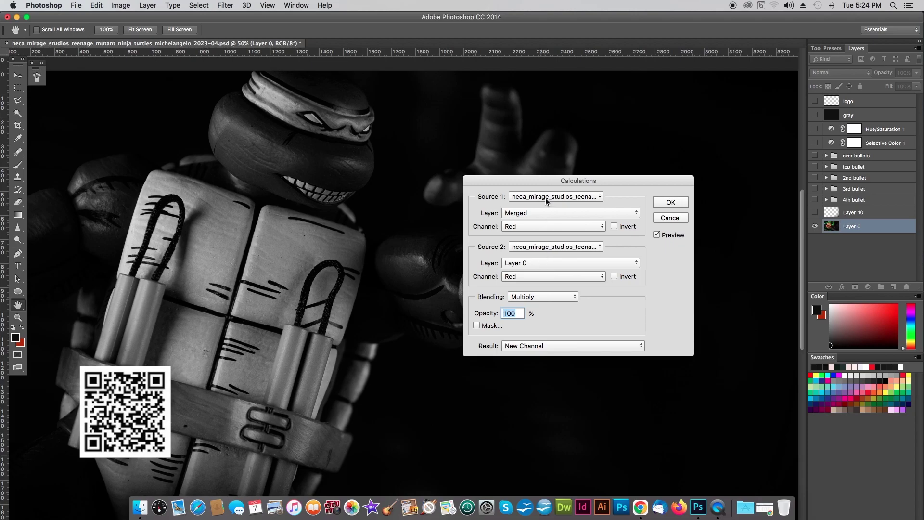
{"action": "left_click_drag", "start_coordinate": [539, 180], "coordinate": [442, 122]}
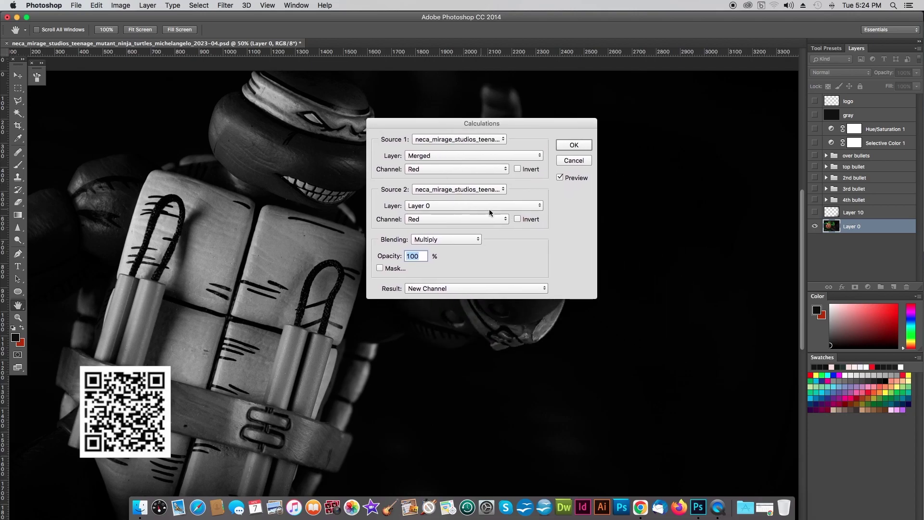
{"action": "left_click", "coordinate": [540, 206]}
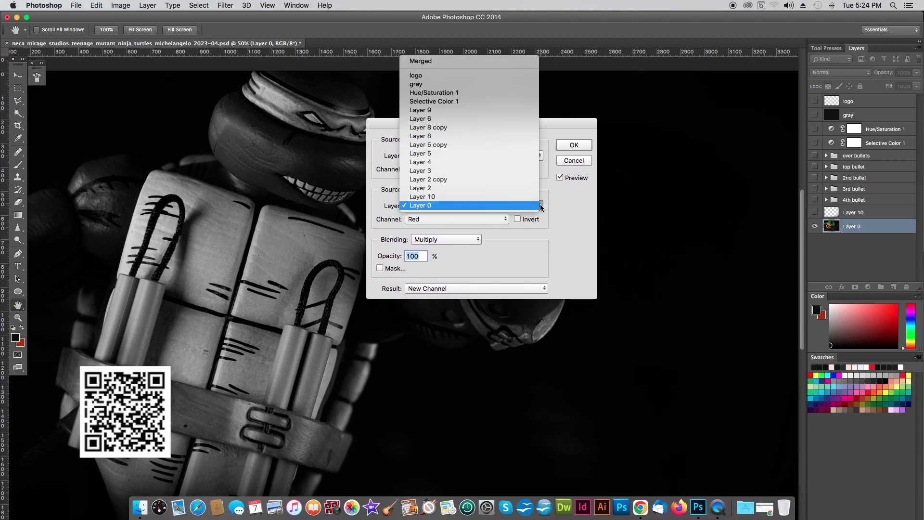
{"action": "left_click", "coordinate": [421, 61]}
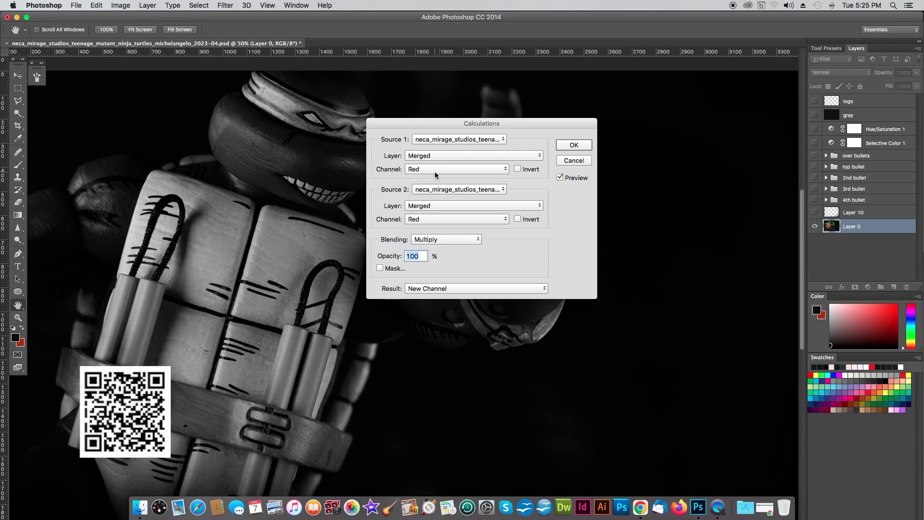
Step: Keep Red as the Source 1 channel and set the calculation's blending mode to Overlay
{"action": "left_click", "coordinate": [501, 171]}
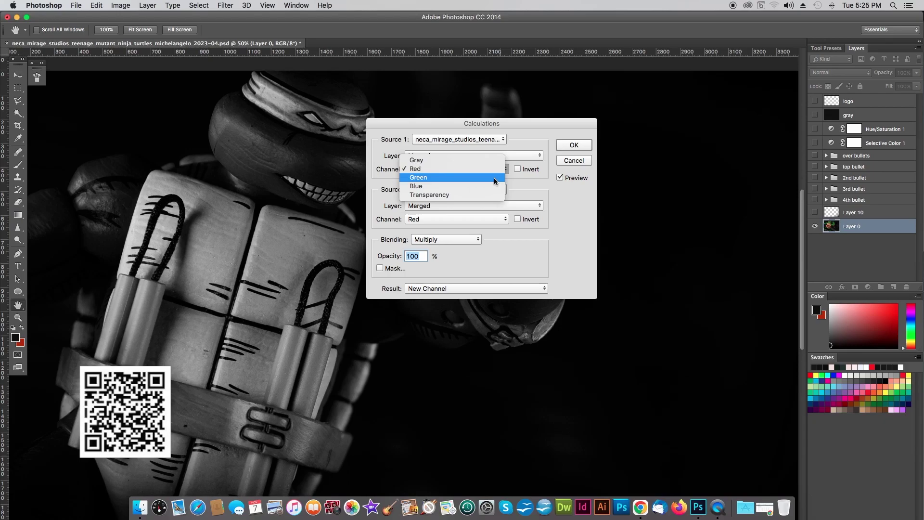
{"action": "left_click", "coordinate": [467, 169]}
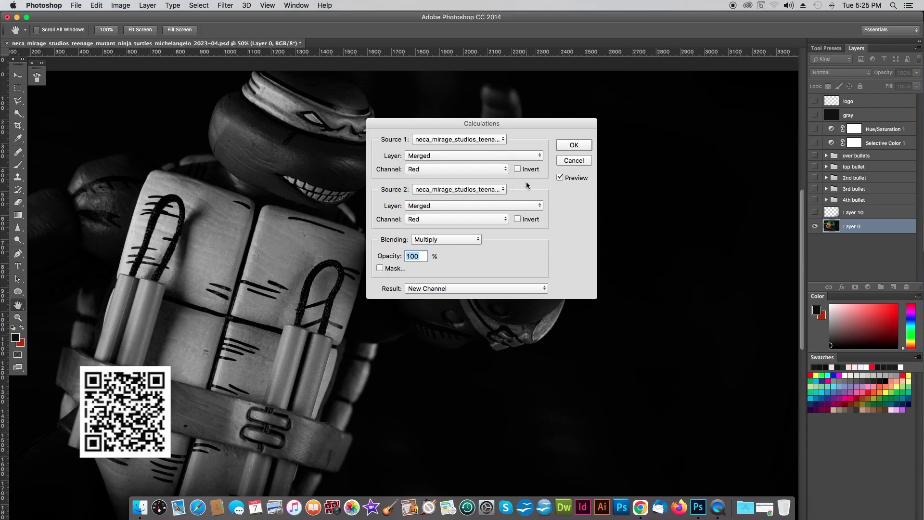
{"action": "left_click", "coordinate": [478, 241]}
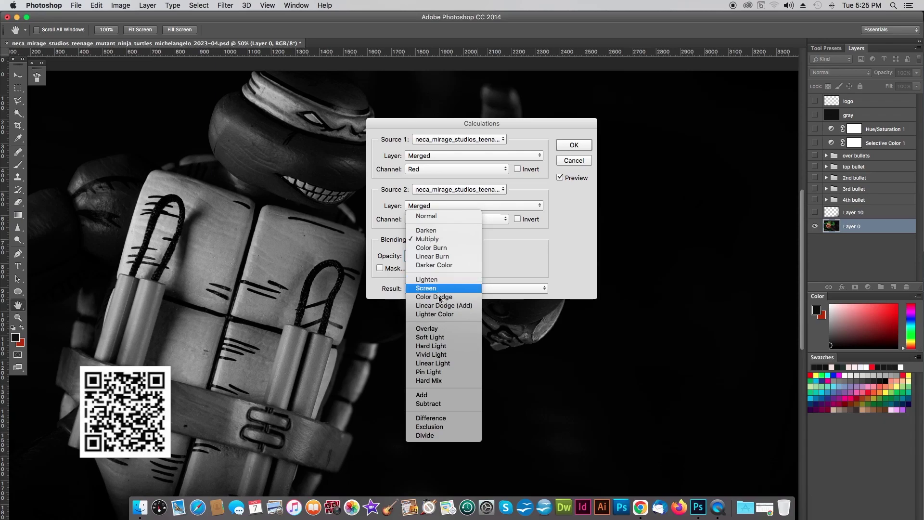
{"action": "left_click", "coordinate": [443, 329]}
{"action": "left_click_drag", "start_coordinate": [499, 123], "coordinate": [613, 116]}
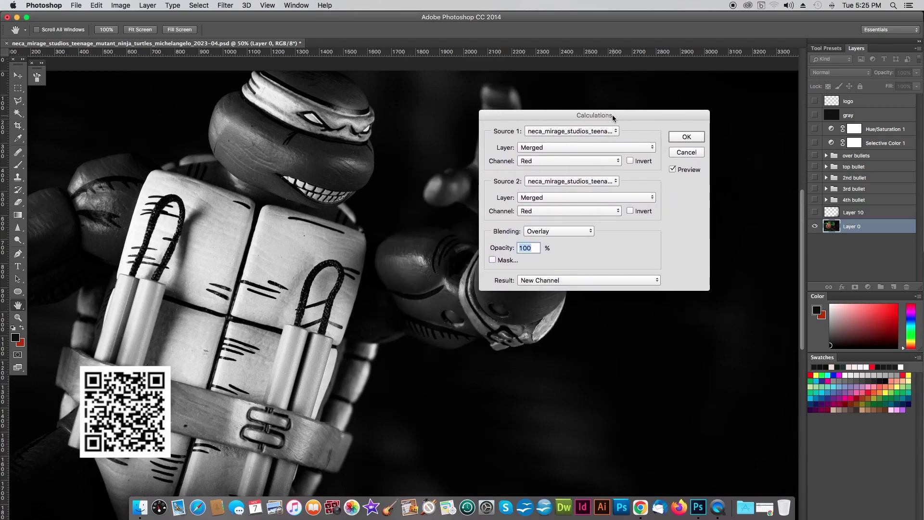
Step: Set the Source 1 channel to Green, test an opacity of 5%, and set the opacity back to 100%
{"action": "left_click", "coordinate": [617, 162]}
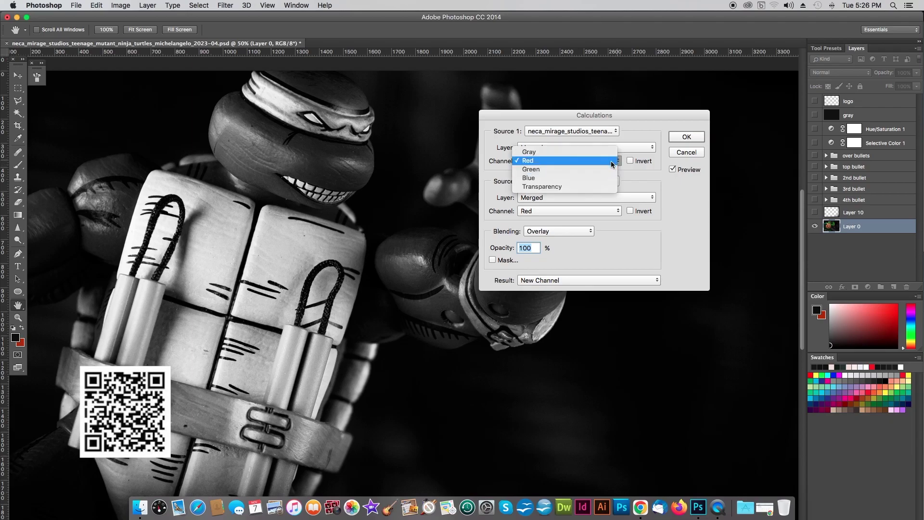
{"action": "left_click", "coordinate": [608, 169]}
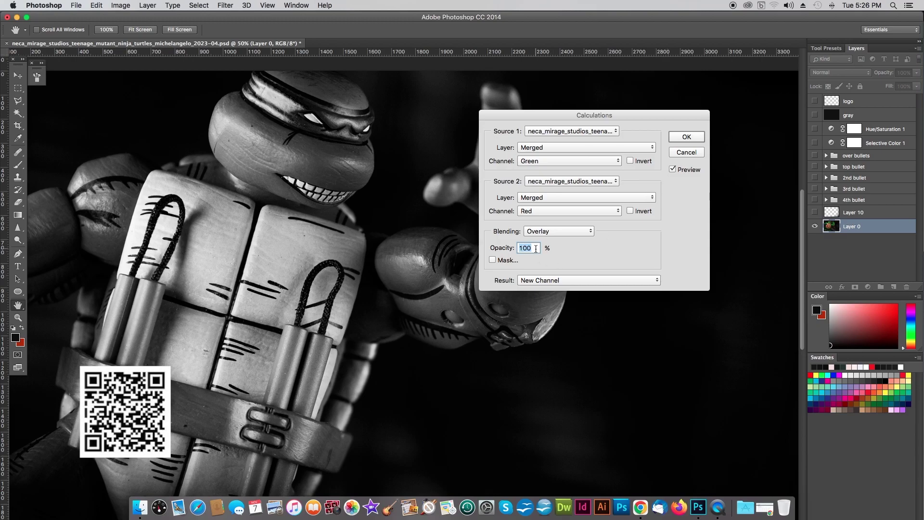
{"action": "type", "text": "5"}
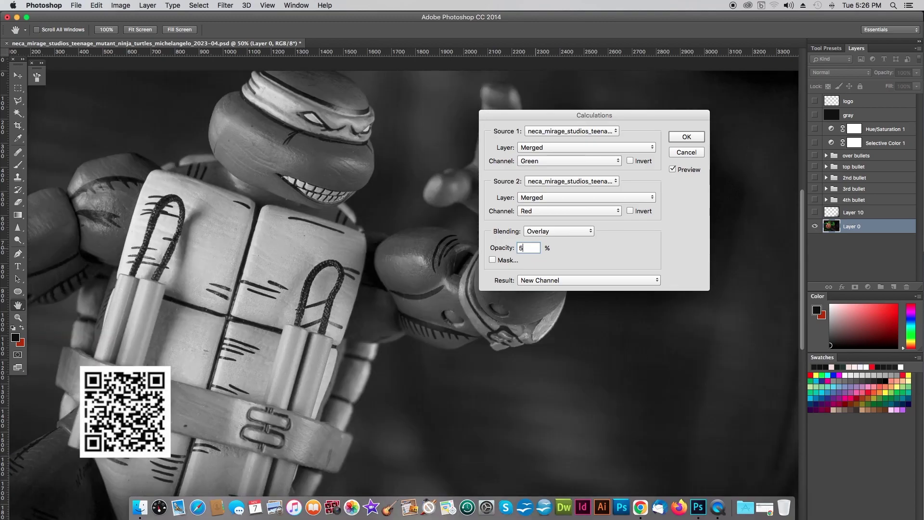
{"action": "key", "text": "BackSpace"}
{"action": "type", "text": "100"}
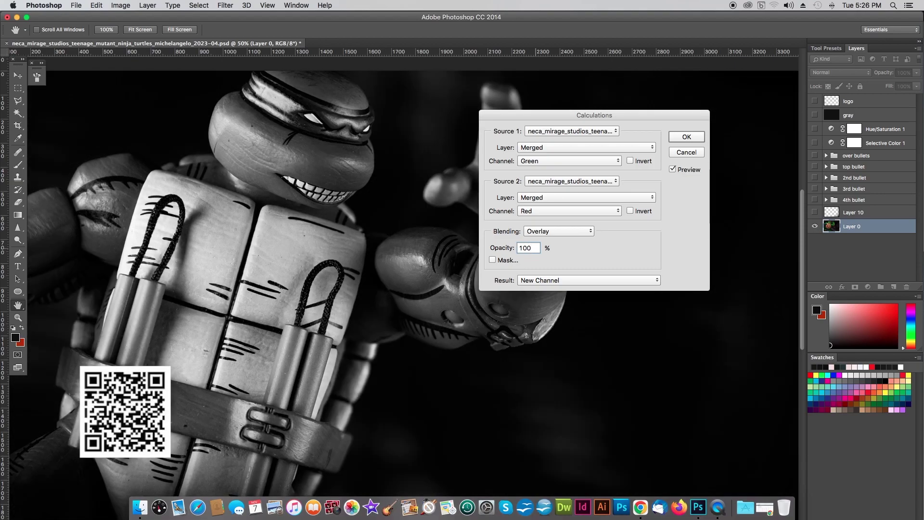
Step: Try the Soft Light and Hard Light blending modes in the calculation, and return the blending to Overlay
{"action": "left_click", "coordinate": [588, 231]}
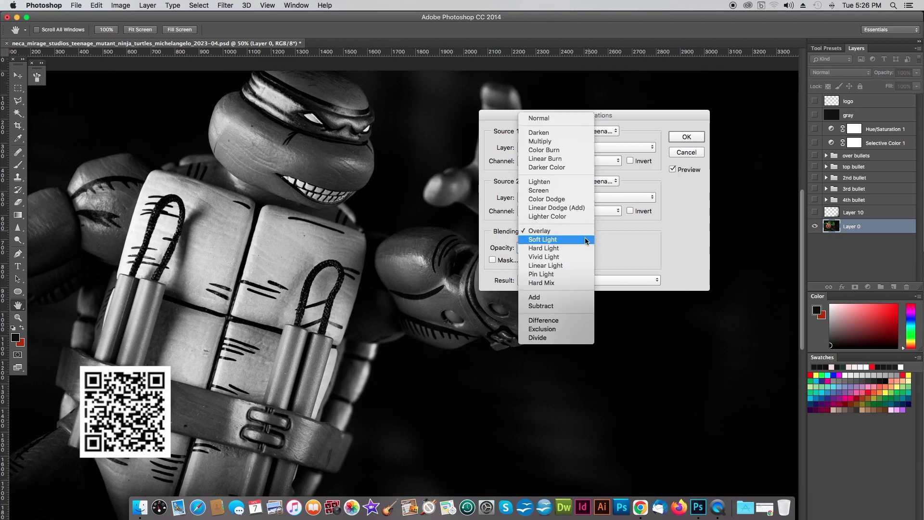
{"action": "left_click", "coordinate": [586, 239]}
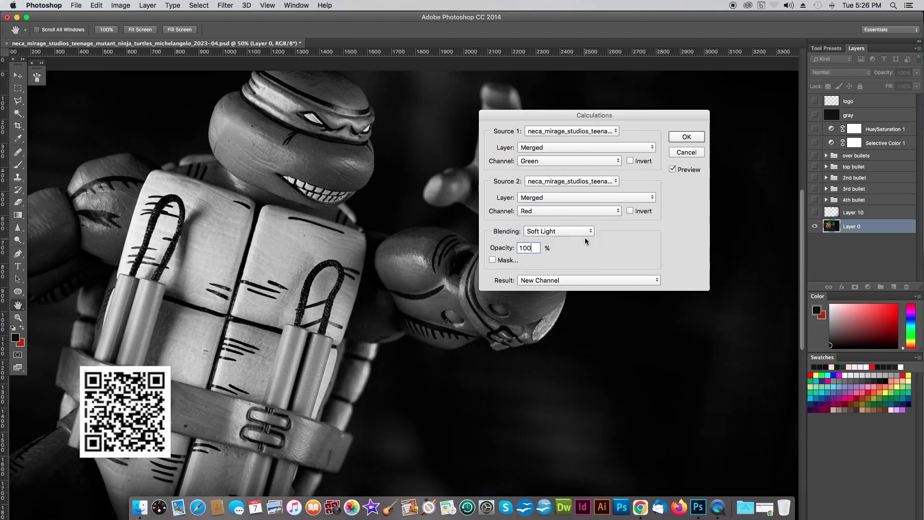
{"action": "left_click", "coordinate": [591, 229]}
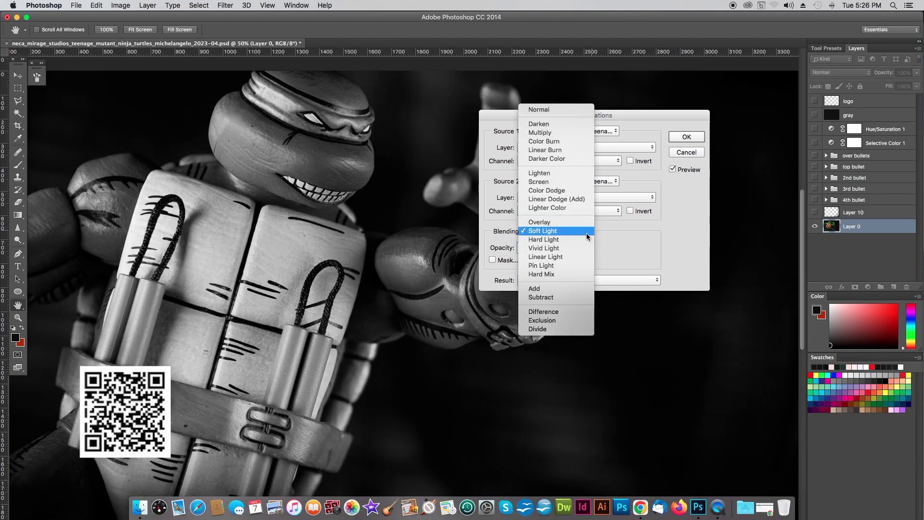
{"action": "left_click", "coordinate": [583, 240]}
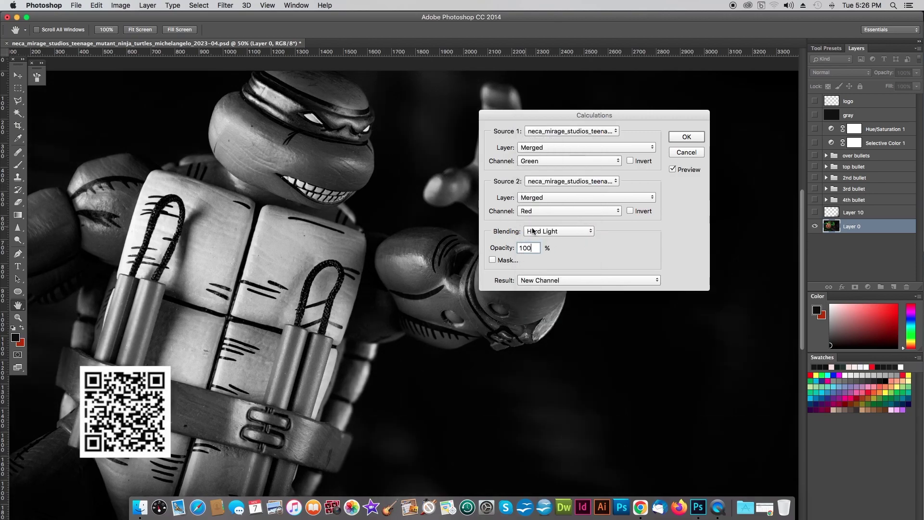
{"action": "left_click", "coordinate": [591, 229]}
{"action": "left_click", "coordinate": [571, 215]}
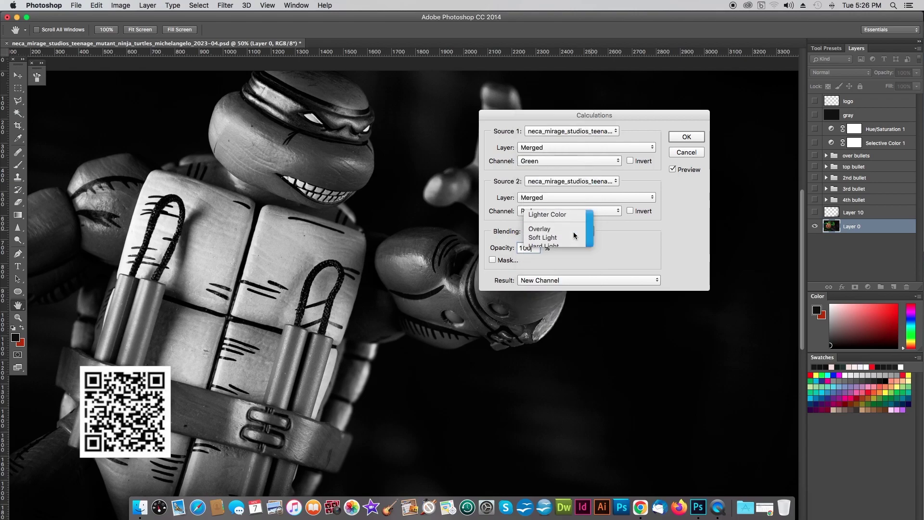
Step: Set the Source 2 channel to Green, and compare Red against Green for the Source 1 channel, leaving it on Green
{"action": "left_click", "coordinate": [619, 212]}
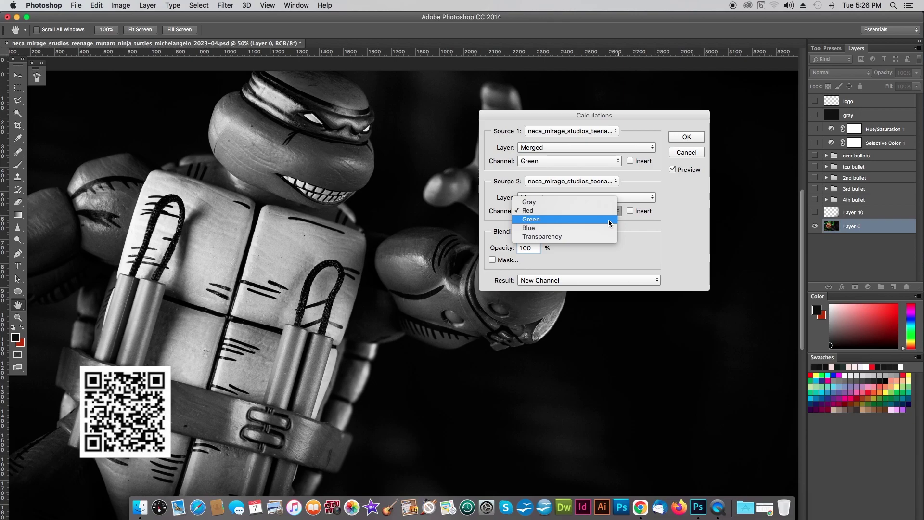
{"action": "left_click", "coordinate": [608, 220]}
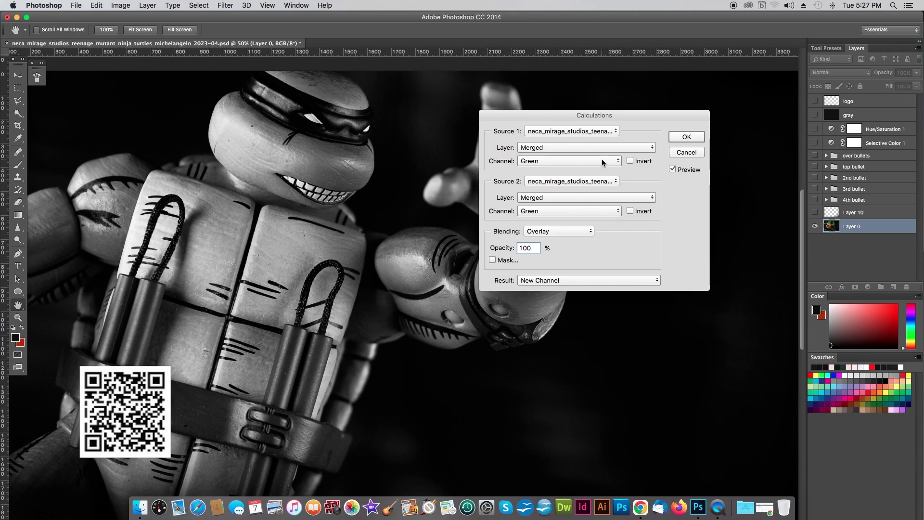
{"action": "left_click", "coordinate": [618, 161]}
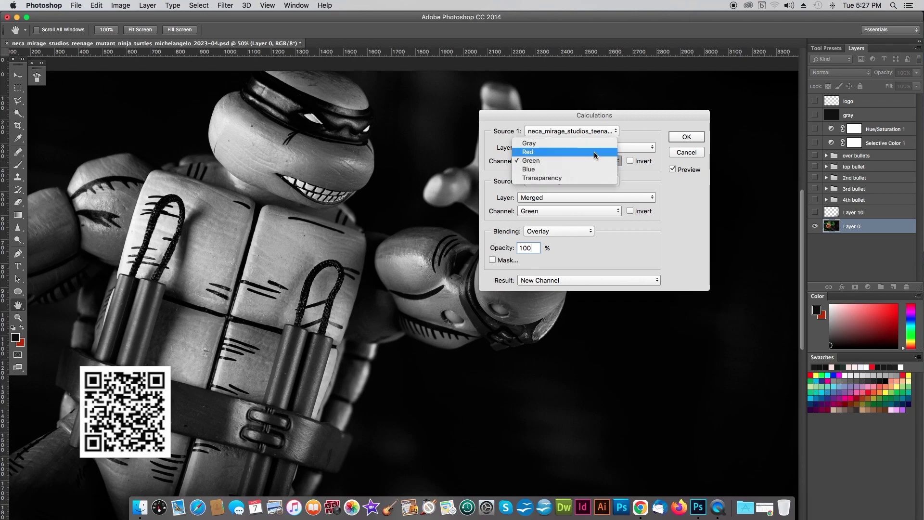
{"action": "left_click", "coordinate": [593, 151]}
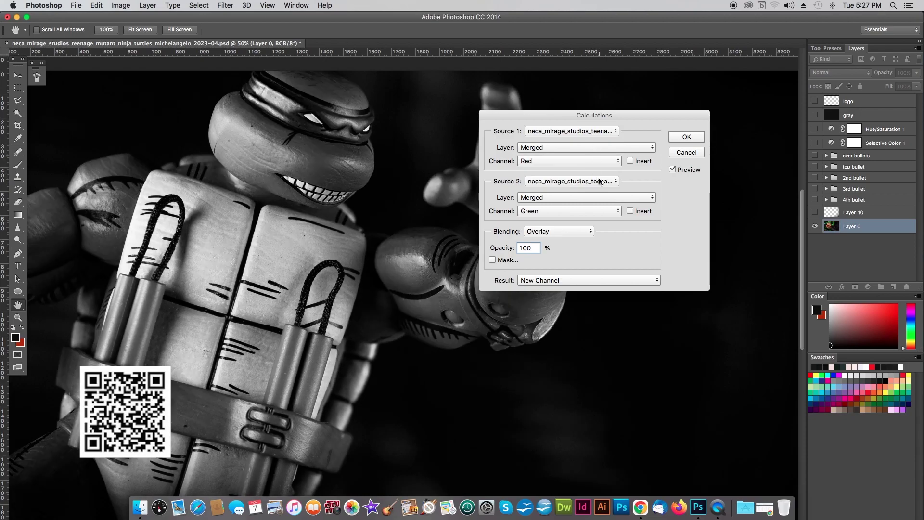
{"action": "left_click", "coordinate": [618, 161]}
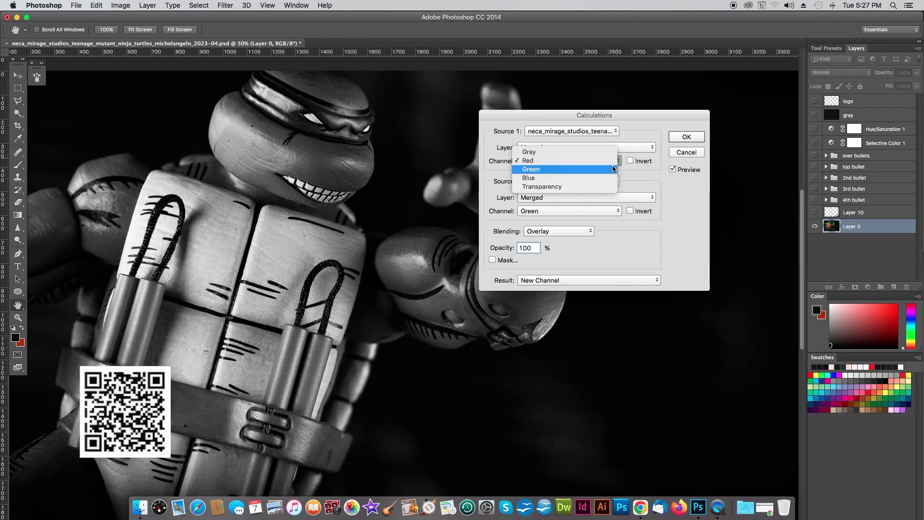
{"action": "left_click", "coordinate": [612, 166]}
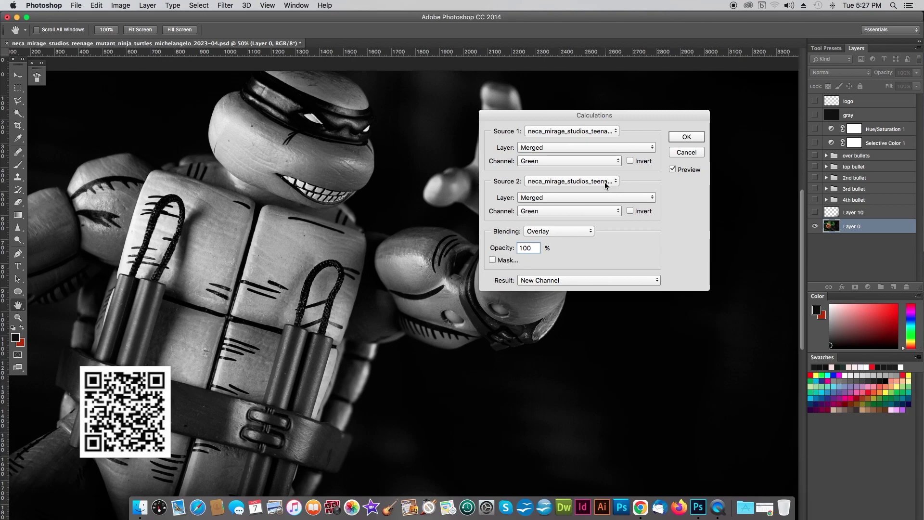
Step: Try the Screen blending mode in the calculation, and switch the blending to Soft Light
{"action": "left_click", "coordinate": [588, 232]}
{"action": "left_click", "coordinate": [565, 190]}
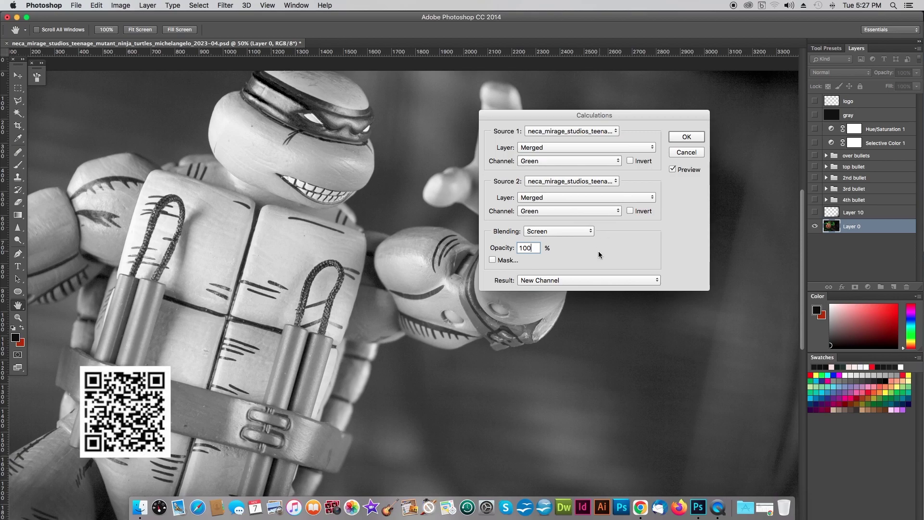
{"action": "left_click", "coordinate": [588, 231]}
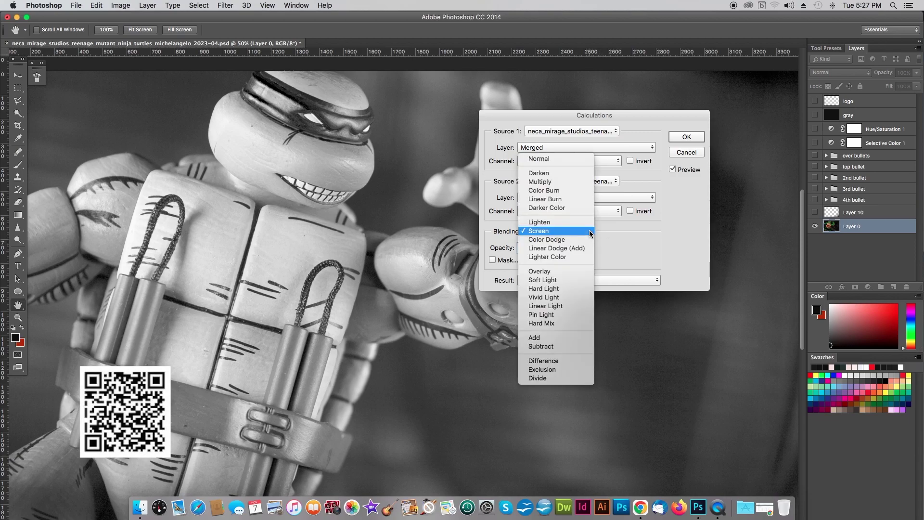
{"action": "left_click", "coordinate": [574, 276]}
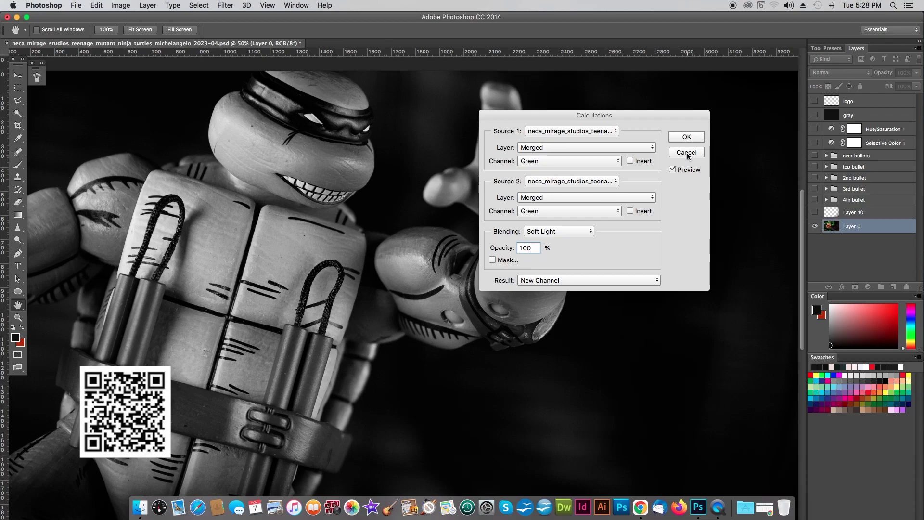
Step: Try the Red channel for Source 2 and for Source 1 with Soft Light blending, and return both channels to Green
{"action": "left_click", "coordinate": [617, 212]}
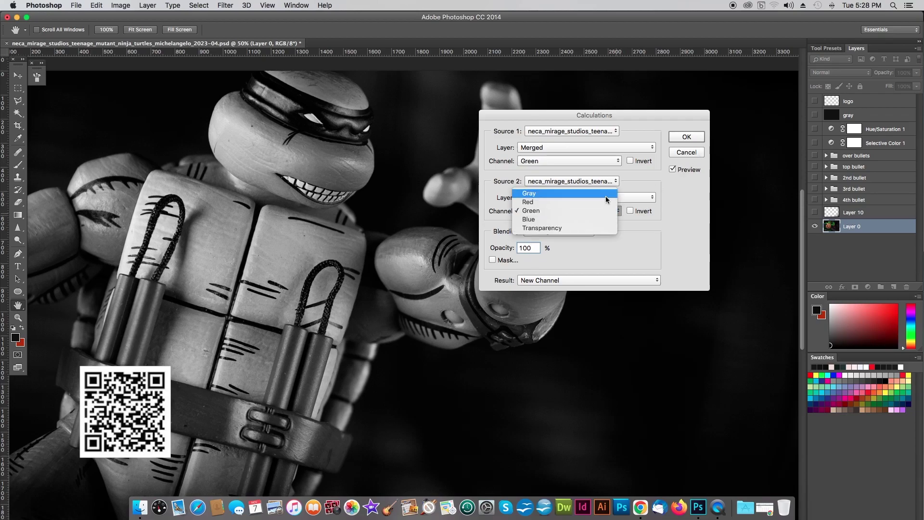
{"action": "left_click", "coordinate": [605, 202]}
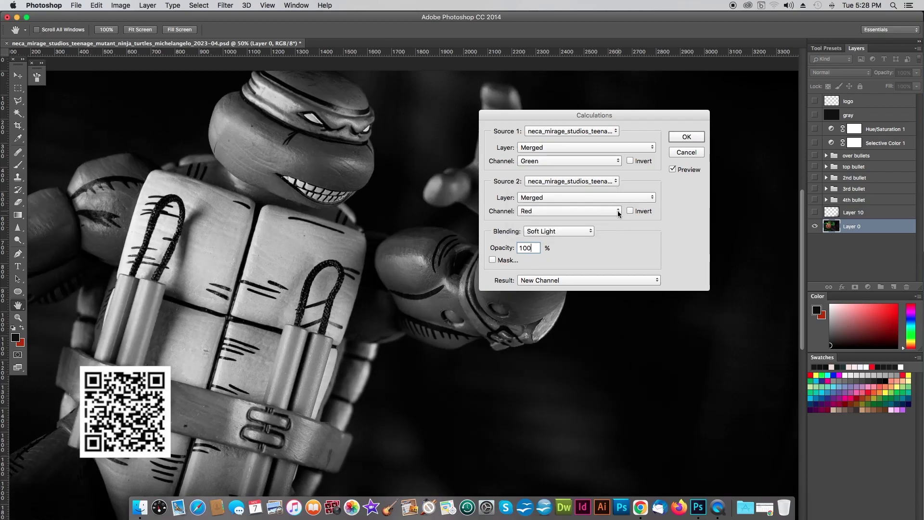
{"action": "left_click", "coordinate": [617, 160]}
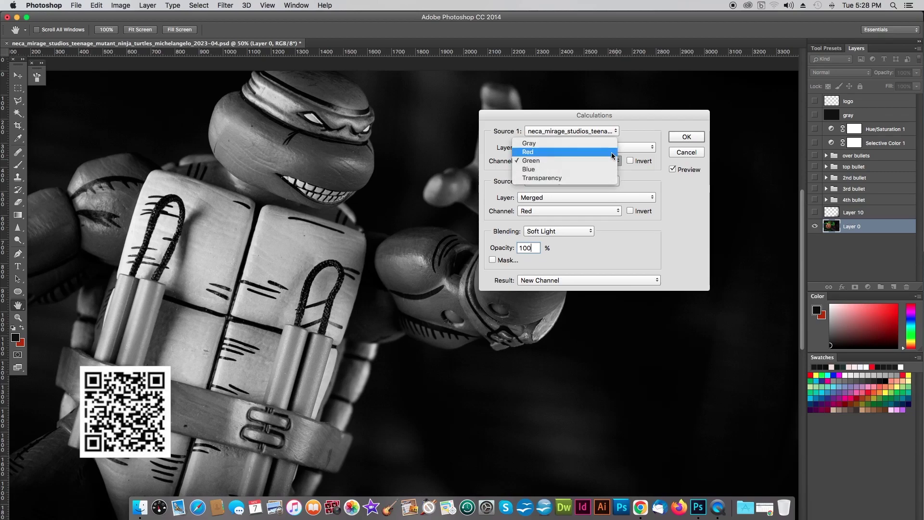
{"action": "left_click", "coordinate": [611, 152]}
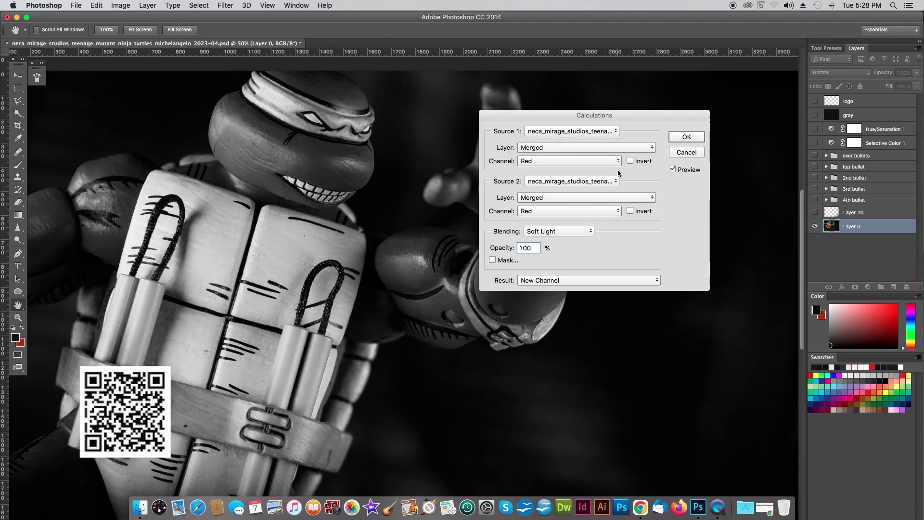
{"action": "left_click", "coordinate": [617, 160]}
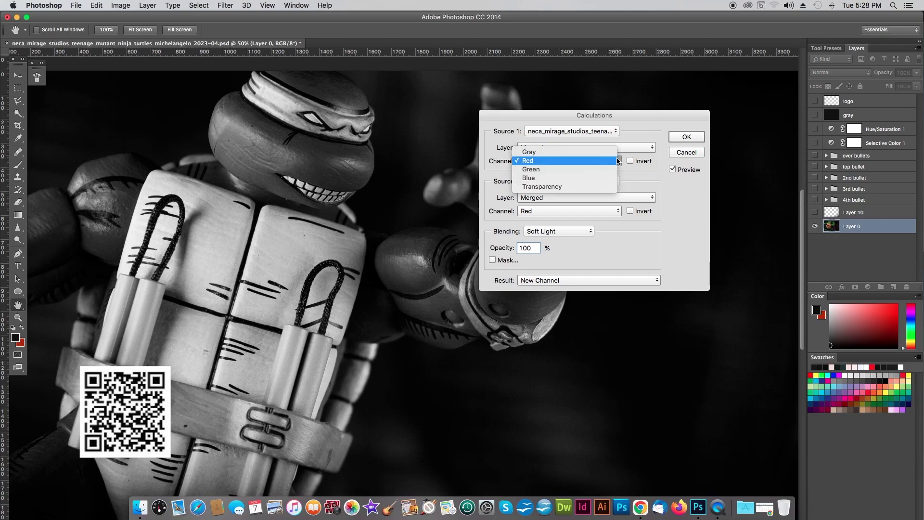
{"action": "left_click", "coordinate": [613, 168]}
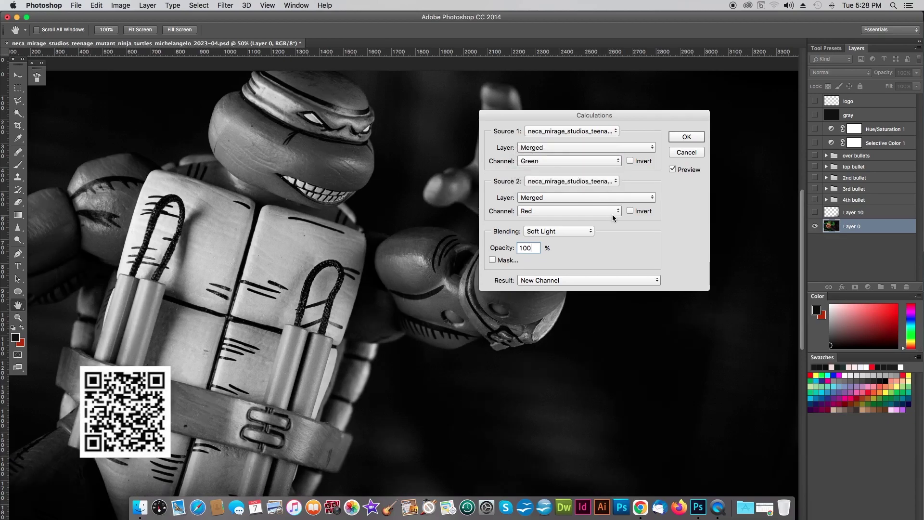
{"action": "left_click", "coordinate": [612, 215]}
{"action": "left_click", "coordinate": [611, 218]}
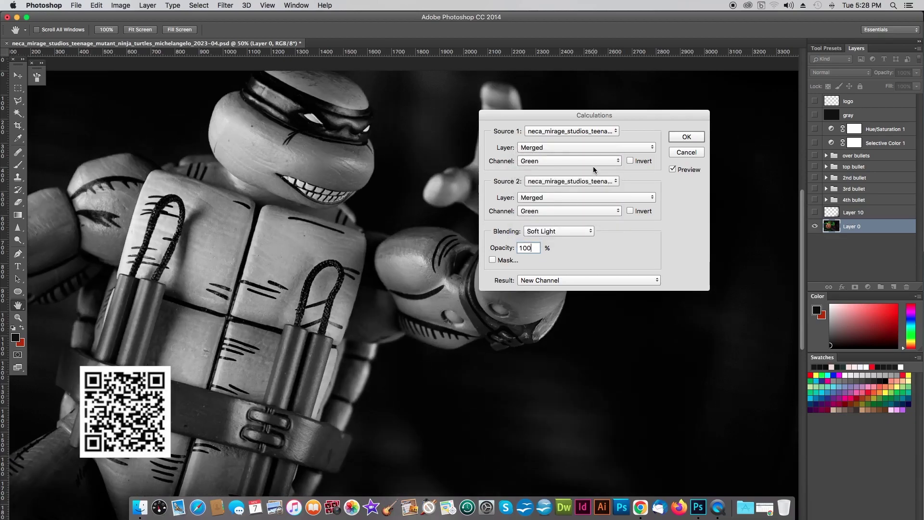
Step: Move the Calculations dialog aside over the photo and set the calculation's blending mode back to Overlay
{"action": "left_click_drag", "start_coordinate": [576, 114], "coordinate": [518, 105]}
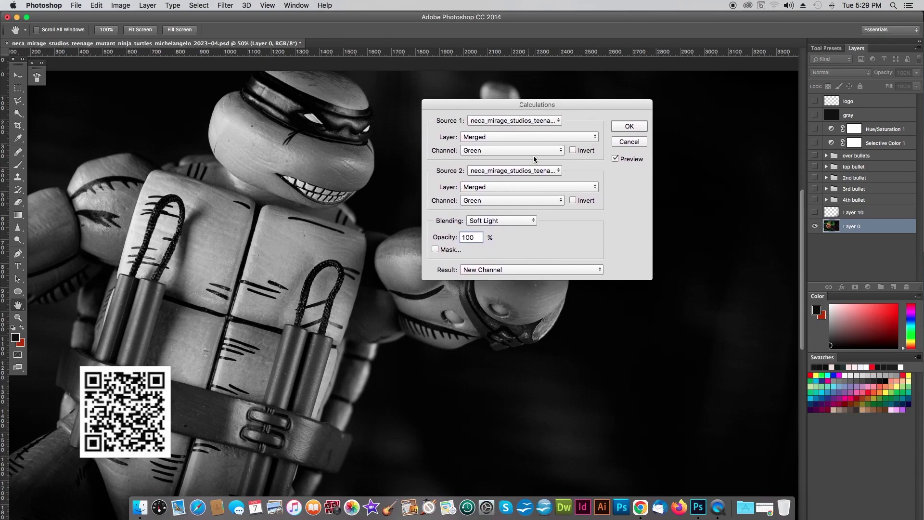
{"action": "left_click", "coordinate": [532, 220]}
{"action": "left_click", "coordinate": [527, 211]}
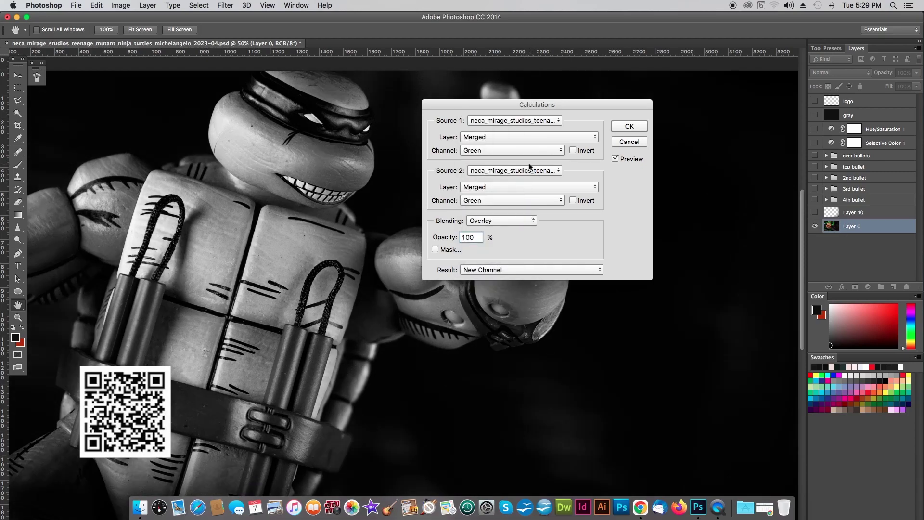